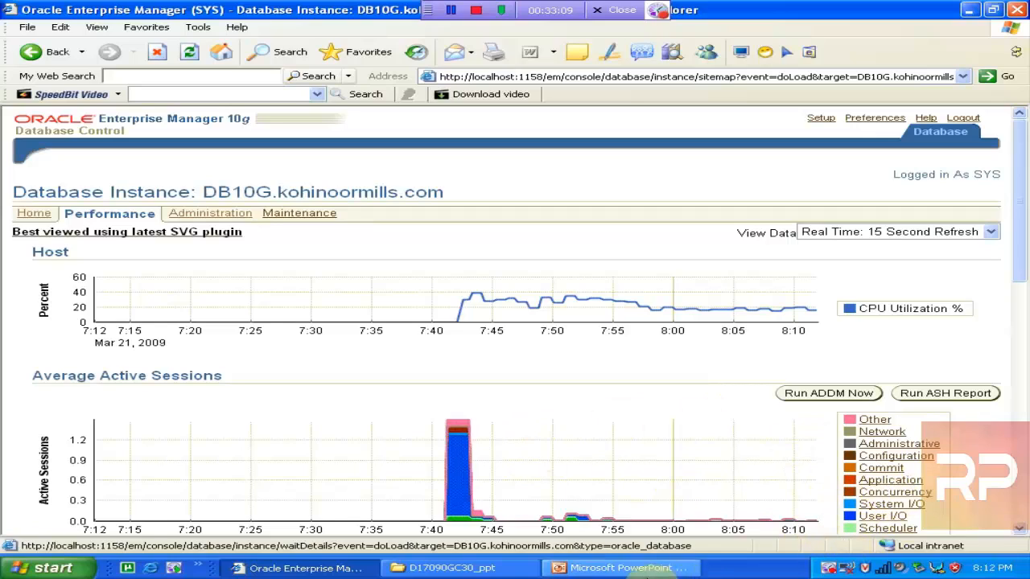
Open the Top Activity page from the Performance page and examine its active sessions chart, top SQL and top sessions.
drag(1019, 198, 1026, 447)
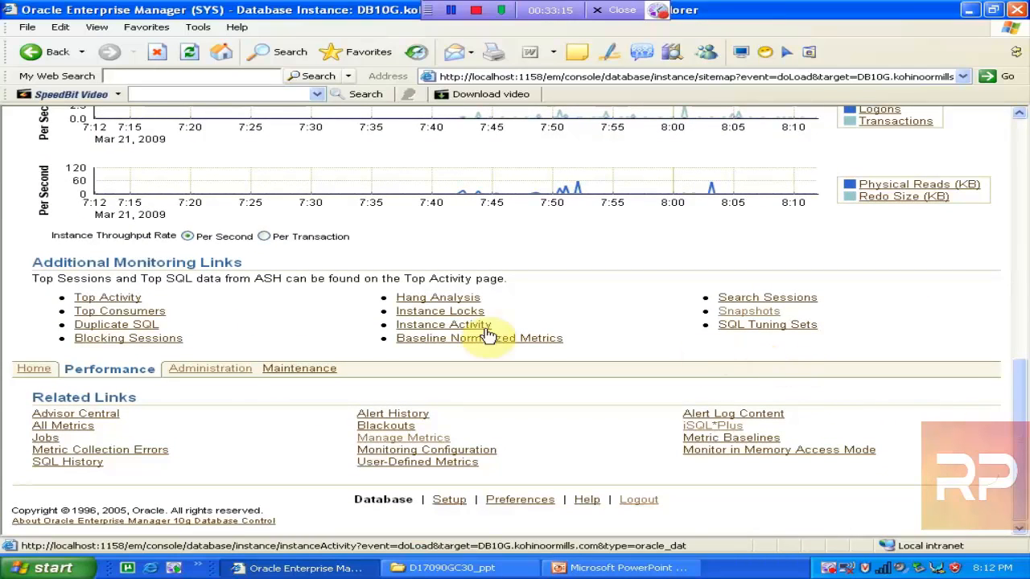
click(97, 299)
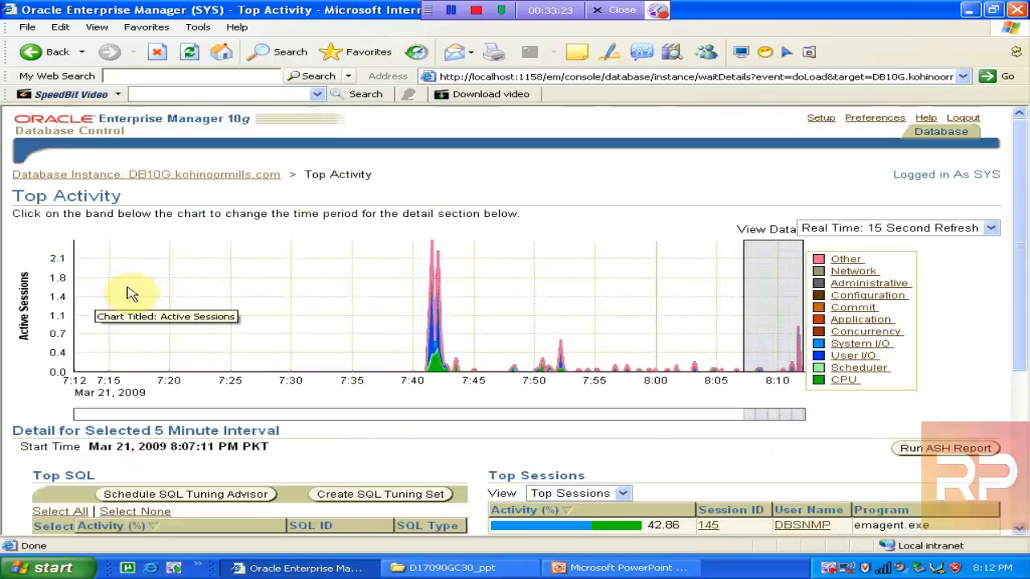
drag(1018, 158, 1024, 277)
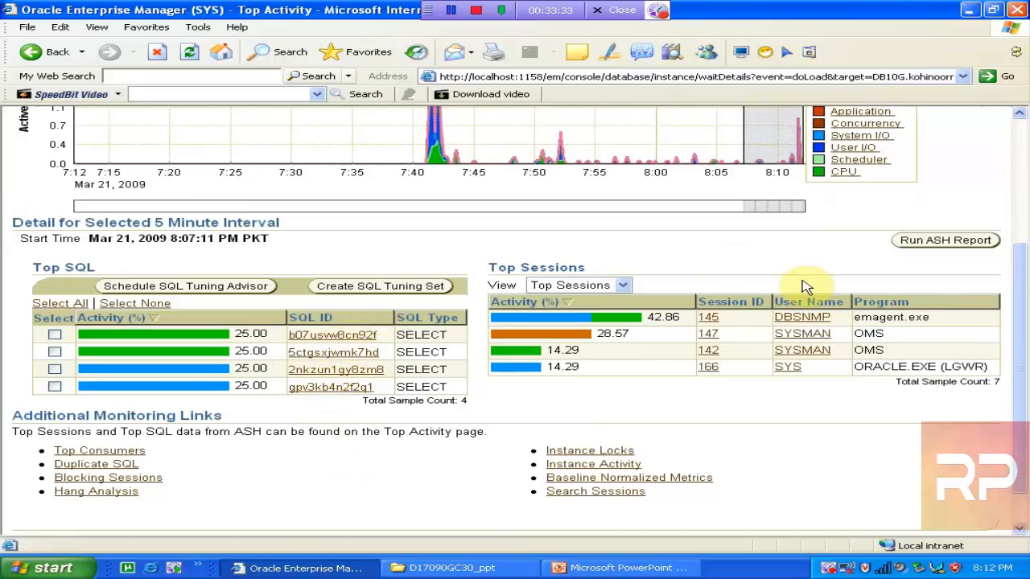
drag(1024, 299, 1004, 170)
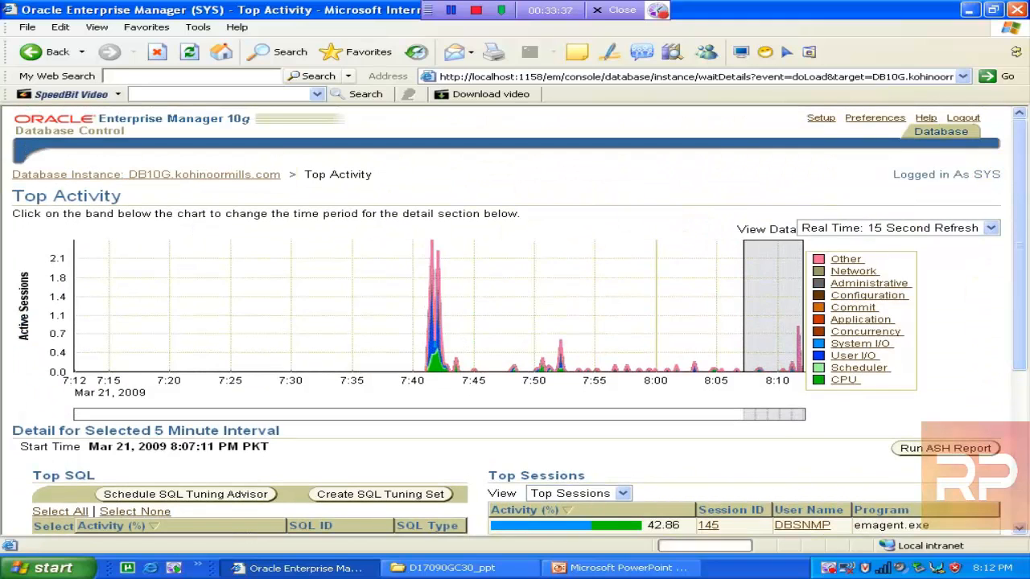
Return to the Performance page and view the CPU Used breakdown of the average active sessions.
click(48, 53)
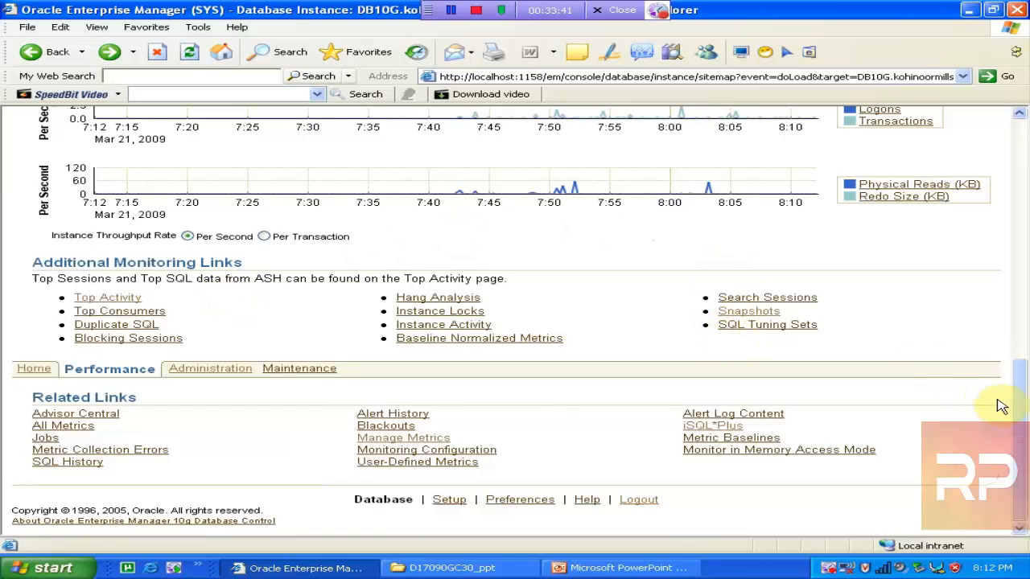
drag(1012, 408, 1026, 306)
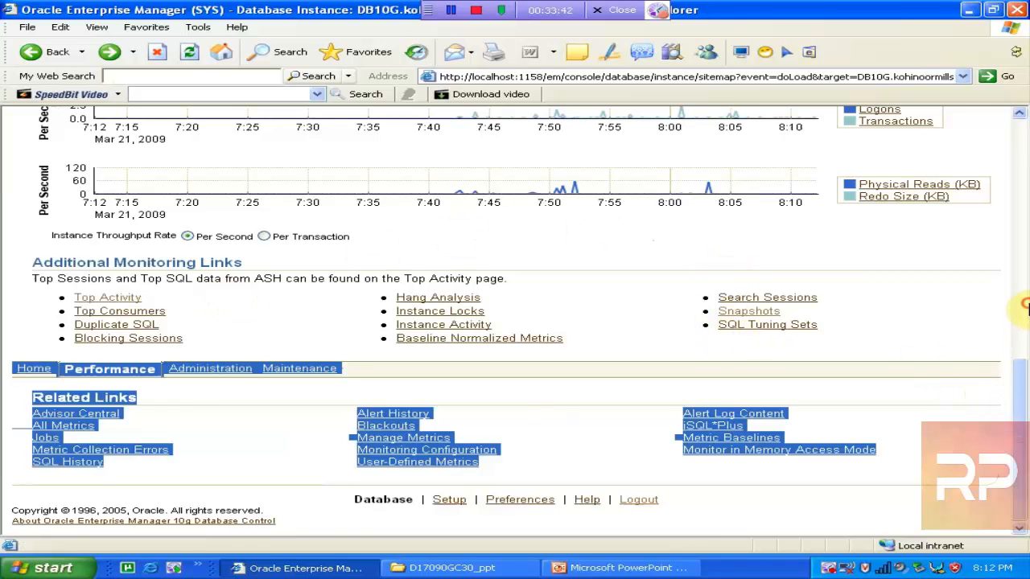
click(985, 342)
drag(1026, 424, 1022, 215)
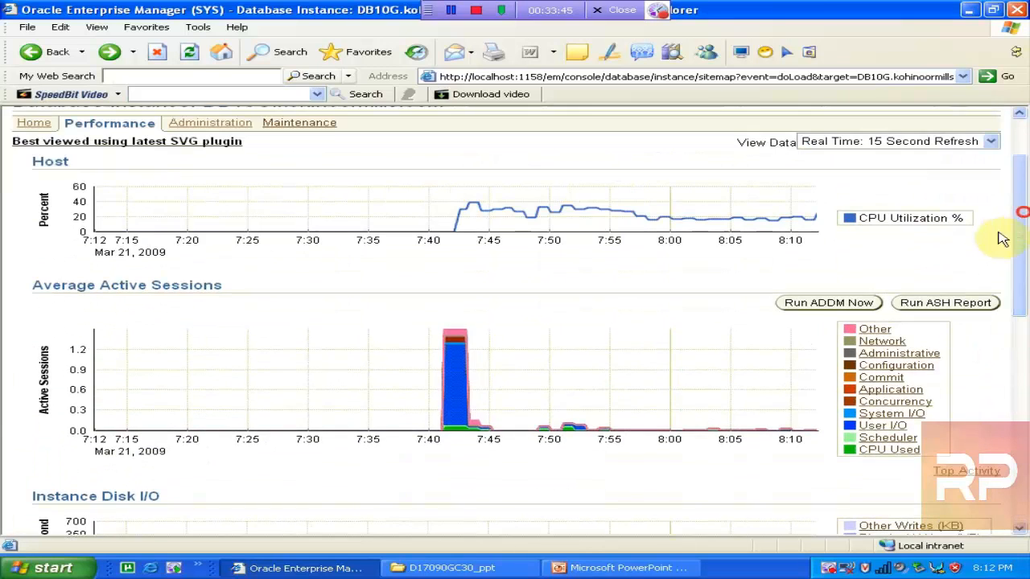
click(874, 451)
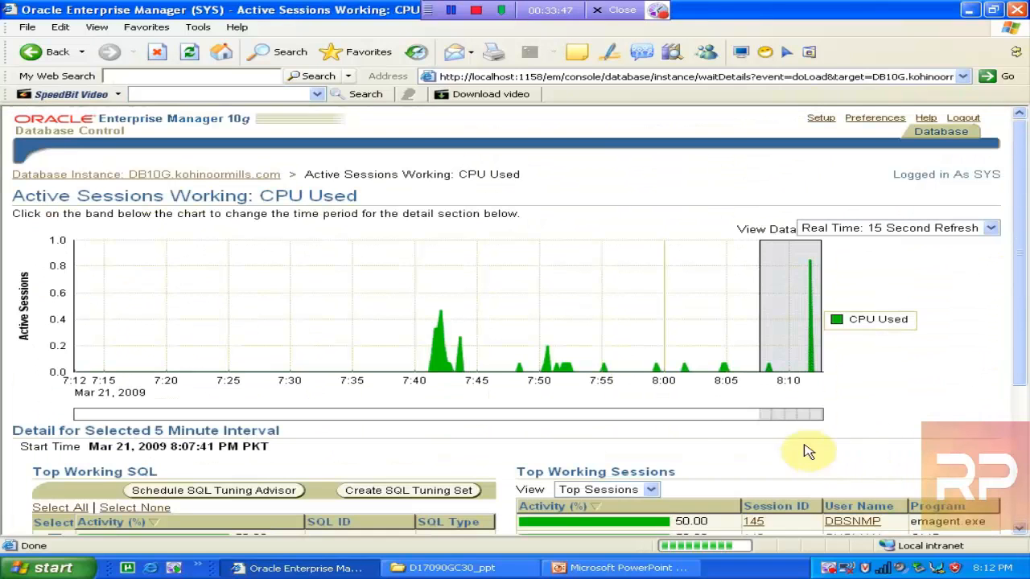
drag(1026, 273, 1026, 169)
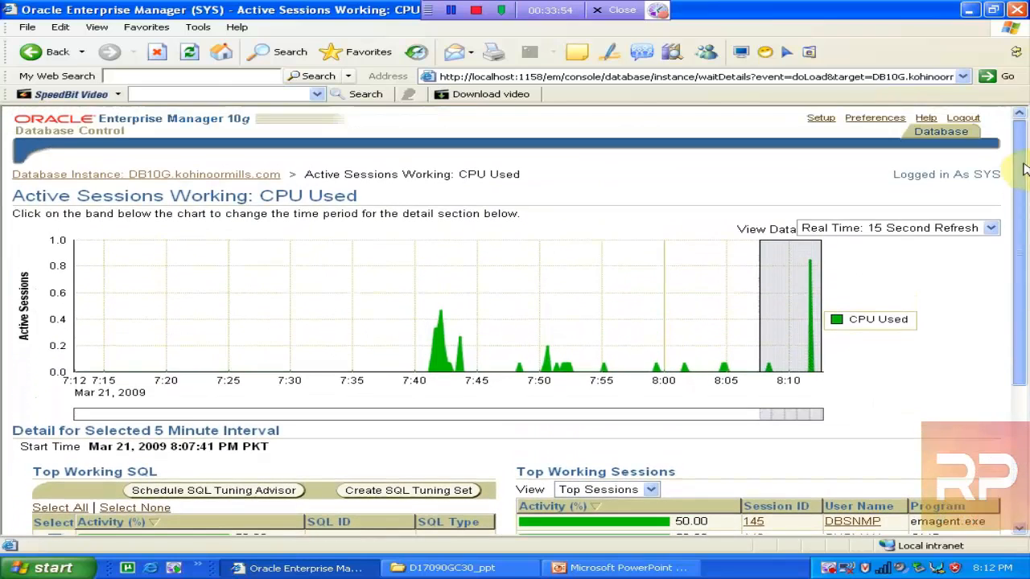
Go back to Top Activity by way of the Performance page and examine the top SQL and sessions for the selected interval.
click(49, 53)
drag(1027, 268, 1027, 443)
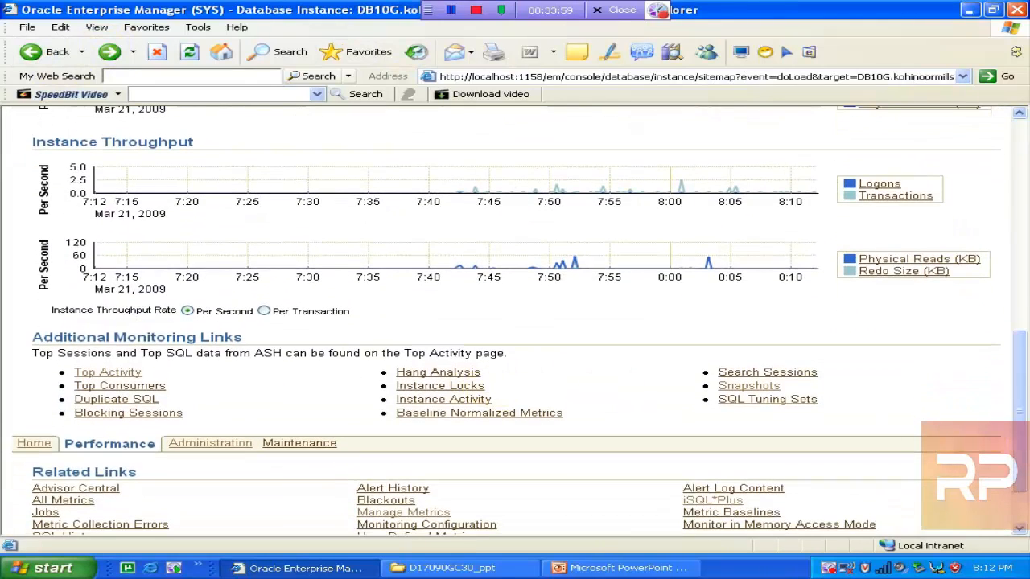
click(108, 373)
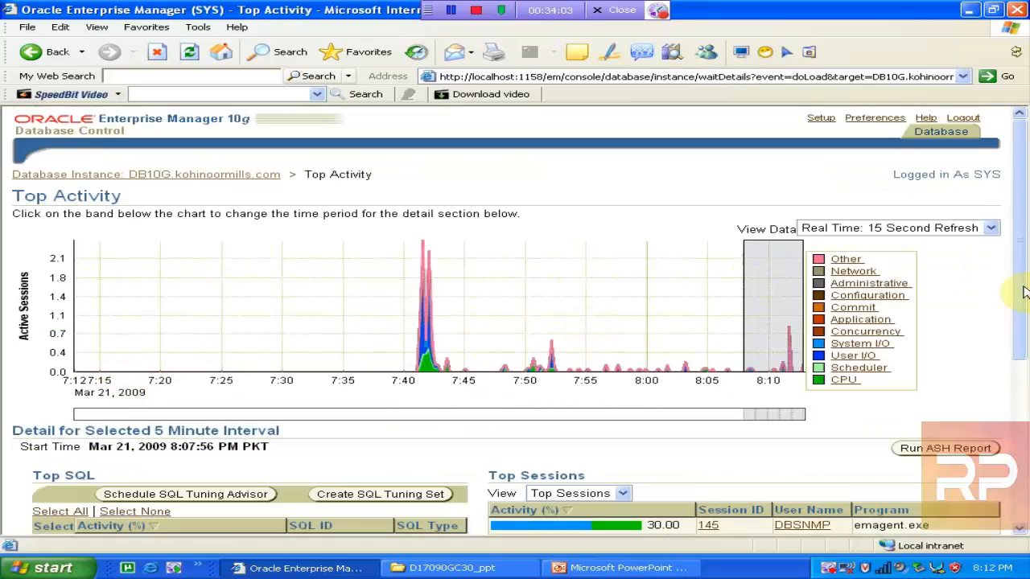
drag(1024, 205, 1024, 230)
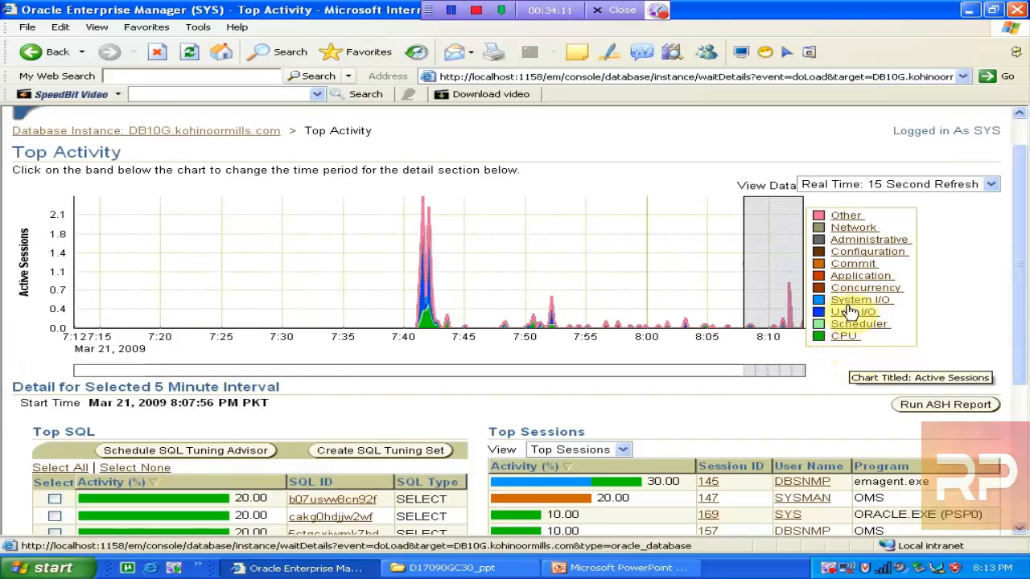
drag(1022, 311, 1019, 368)
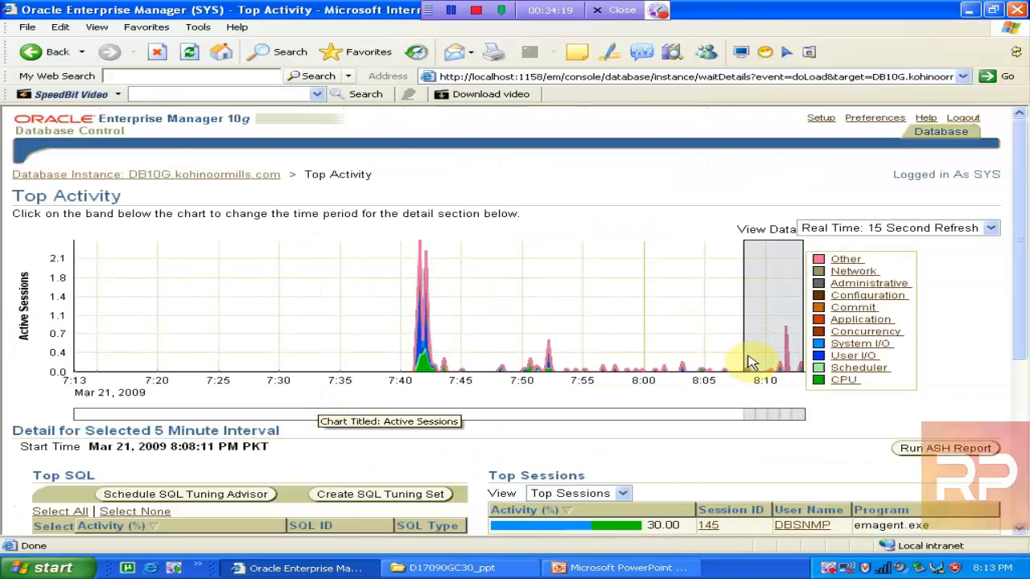
drag(1020, 223, 1022, 330)
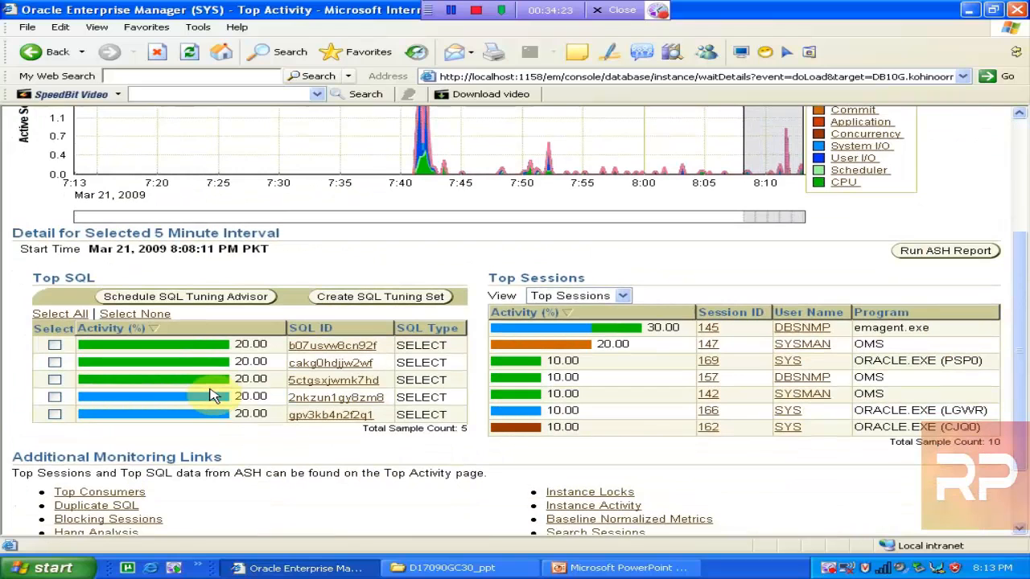
View the SQL details and statement text of b07usvw8cn92f, and return to the Top SQL list on Top Activity.
click(331, 347)
drag(117, 260, 115, 286)
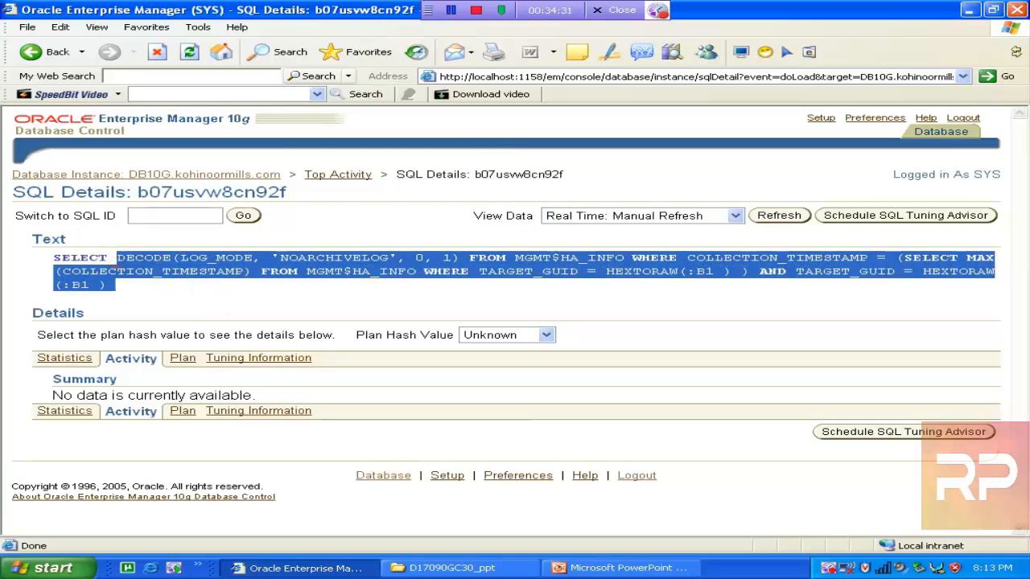
key(BackSpace)
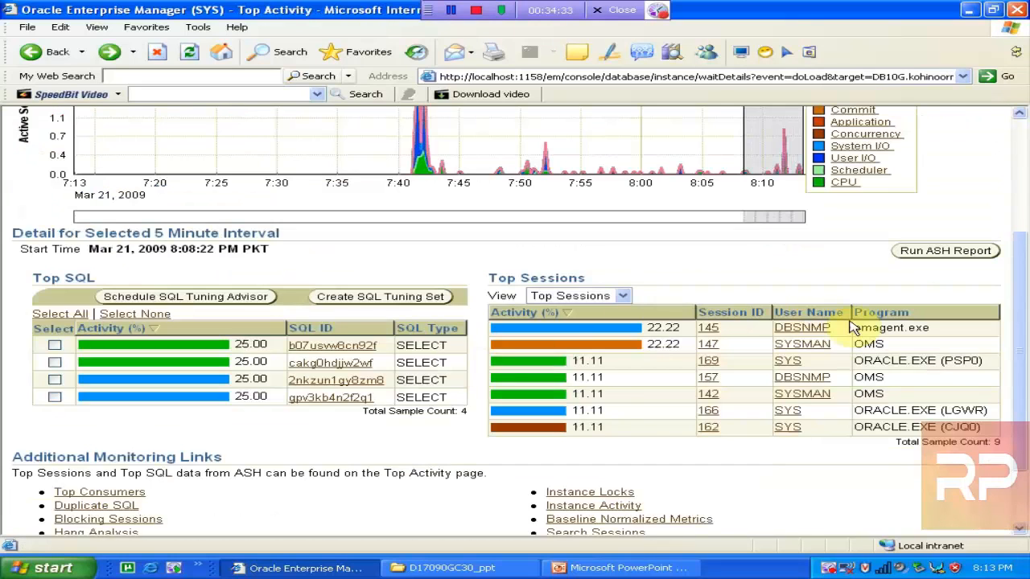
drag(1018, 293, 1019, 299)
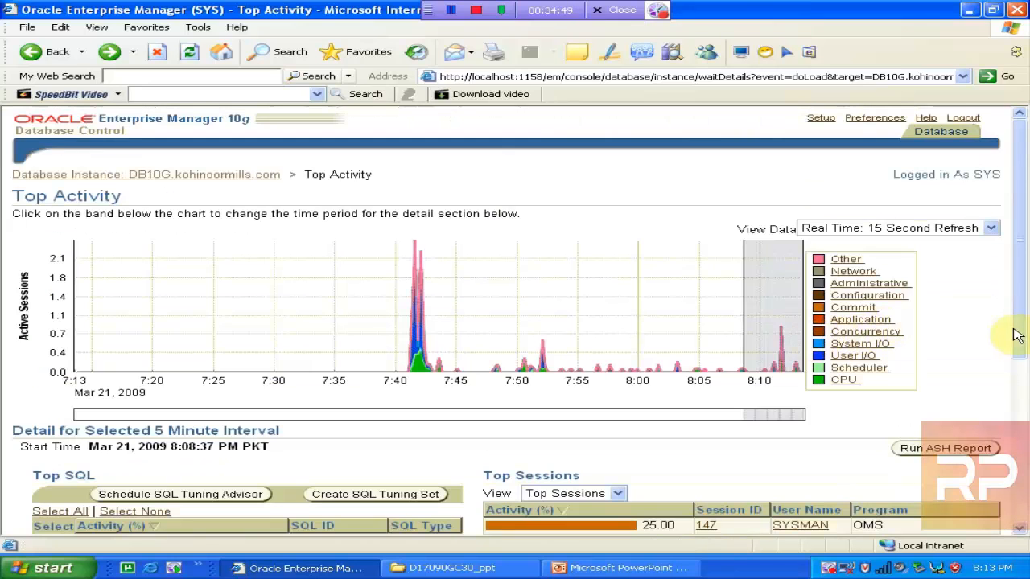
scroll(1024, 305, down, 5)
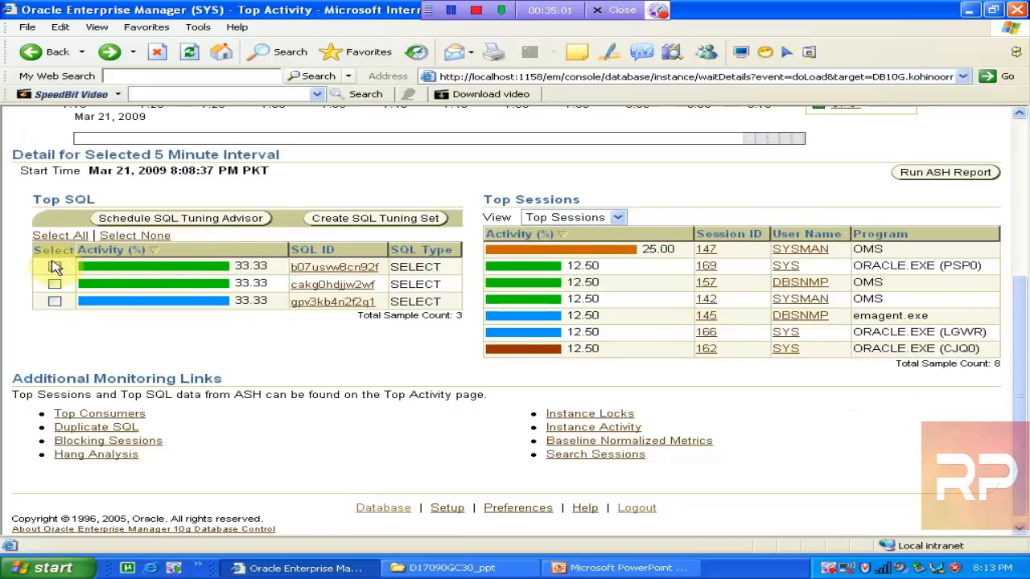
Select SQL statement b07usvw8cn92f in the Top SQL list and open the SQL Tuning Advisor scheduling form for it.
click(54, 300)
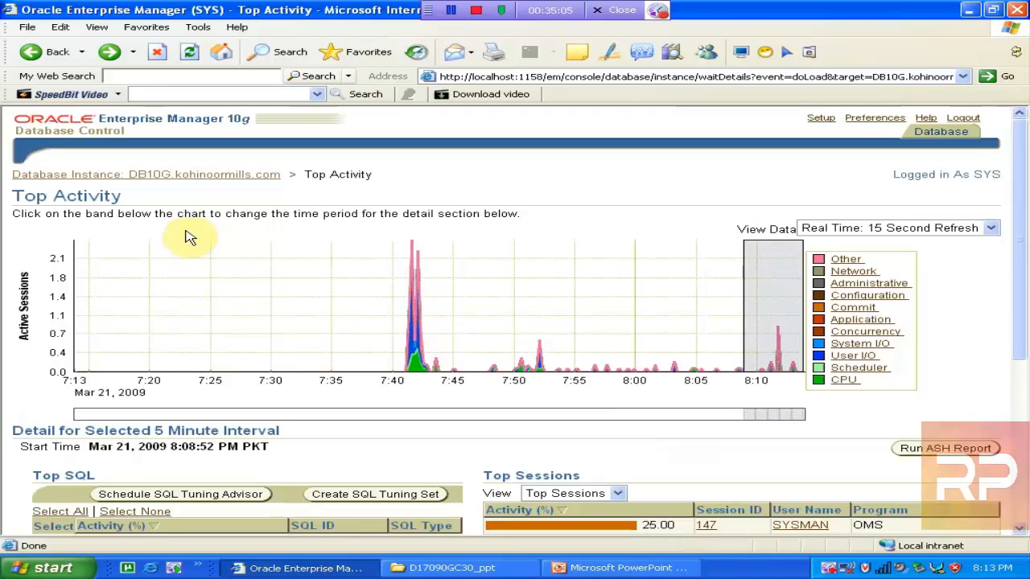
drag(1014, 230, 1026, 479)
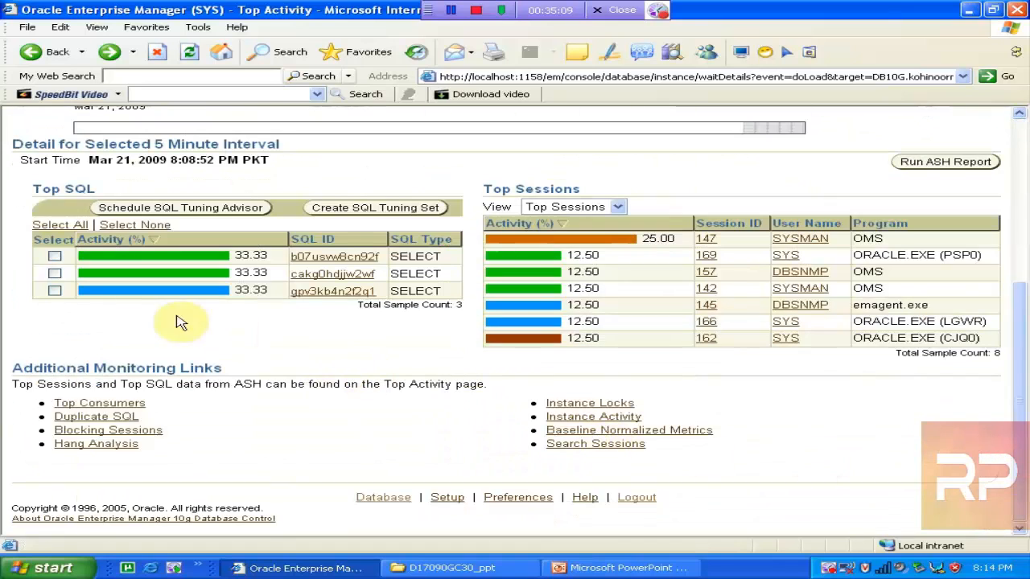
click(56, 256)
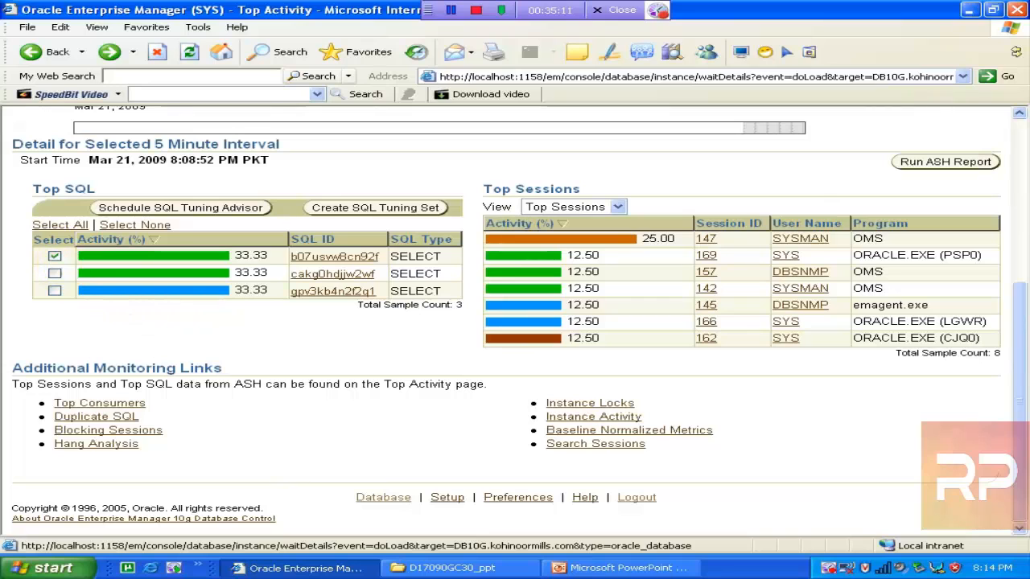
click(203, 211)
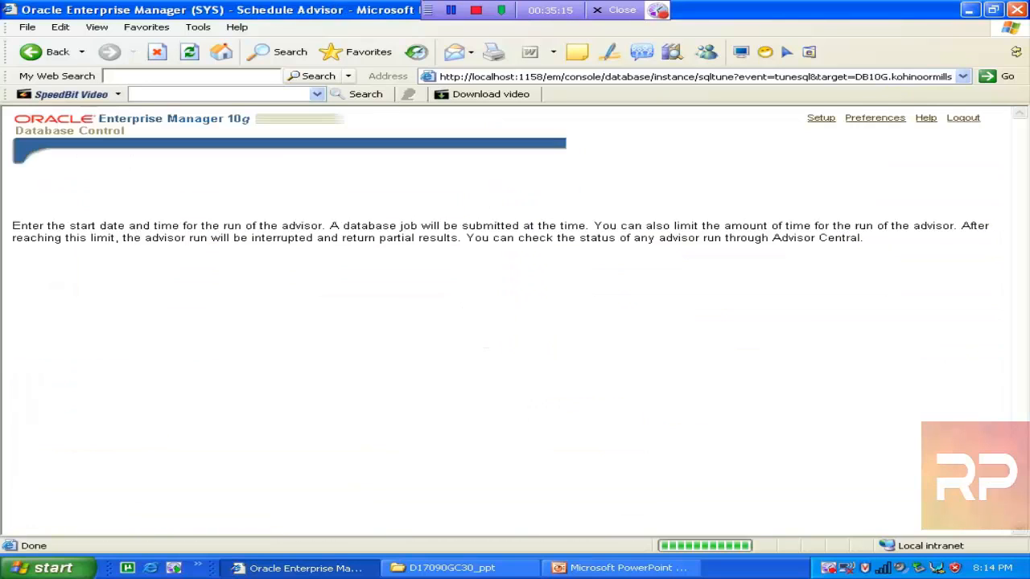
click(198, 276)
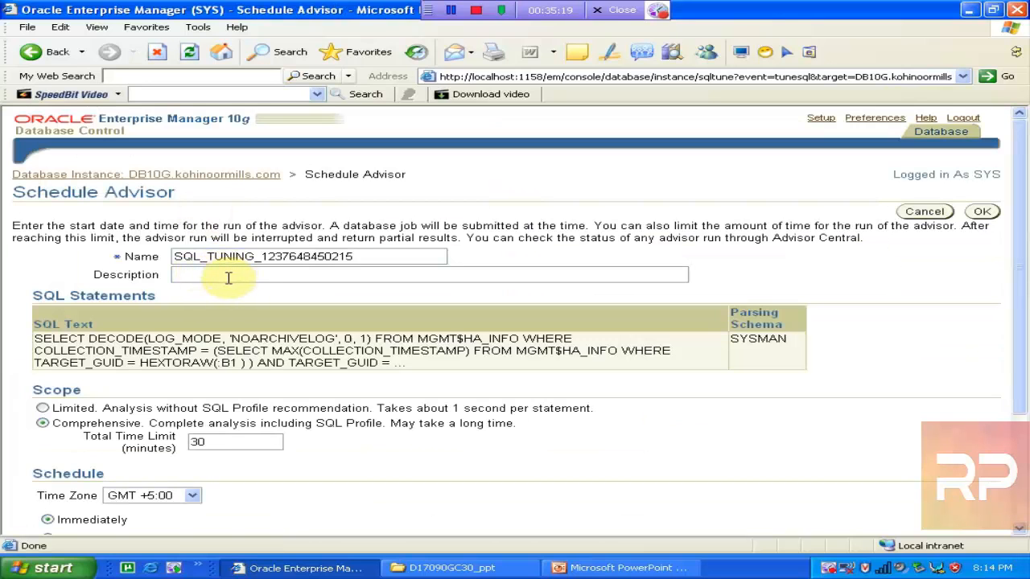
Switch to the PowerPoint presentation and view the SQL Tuning Advisor example and Identifying Duplicate SQL slides.
click(611, 568)
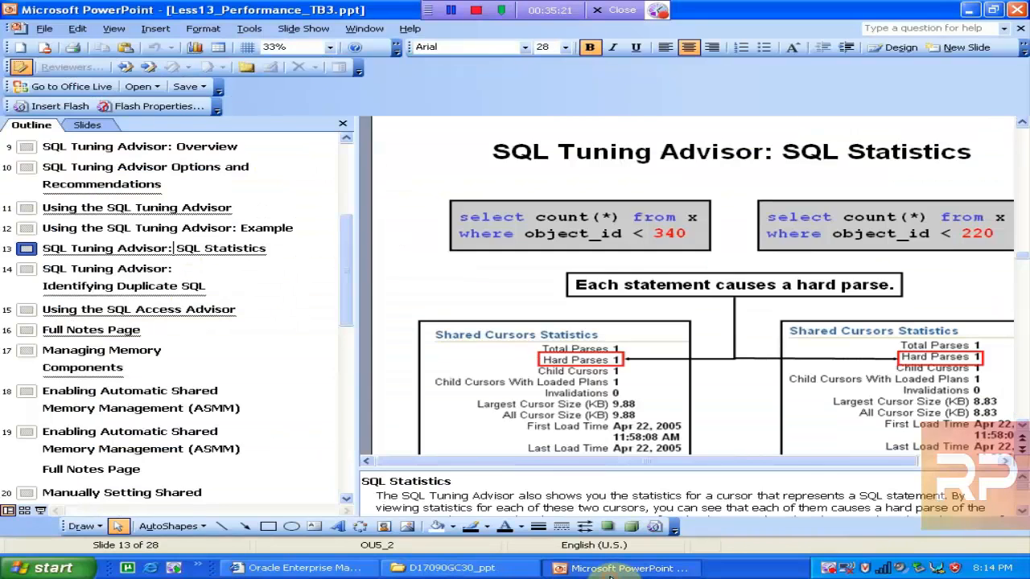
key(Page_Up)
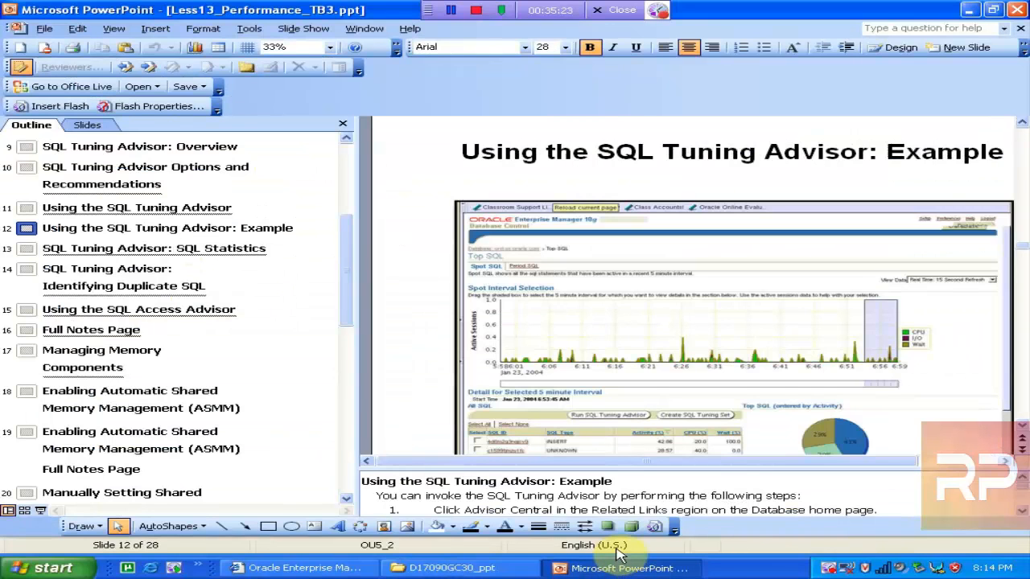
key(Page_Down)
key(Page_Down)
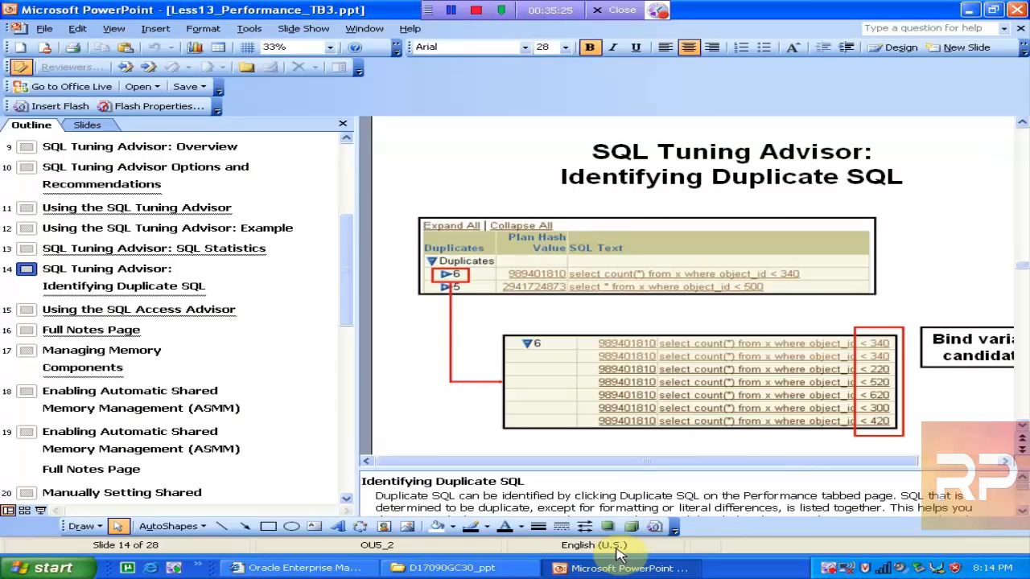
Switch back to Enterprise Manager and review the advisor form's name, description, SQL text, scope and schedule options.
click(308, 568)
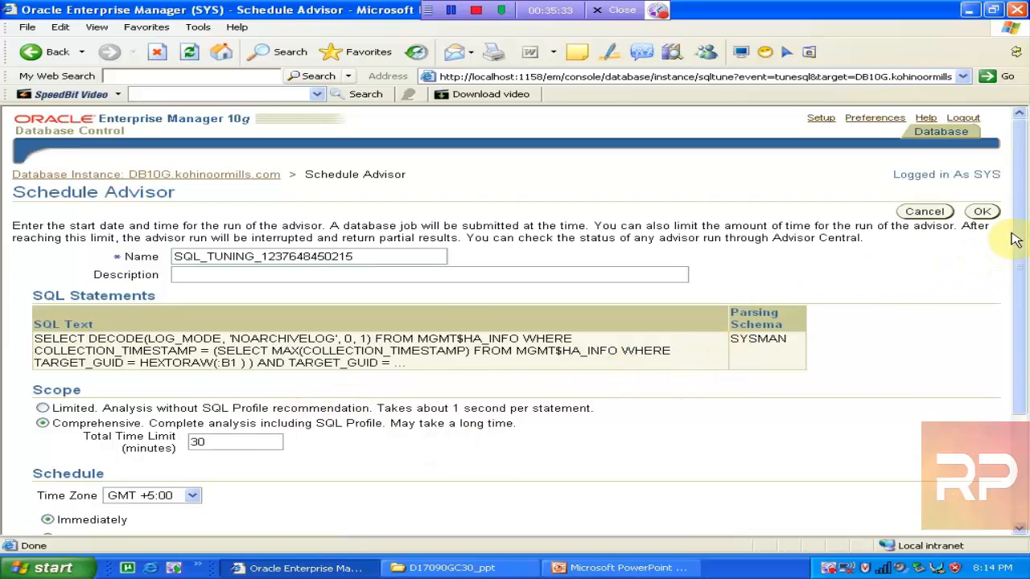
scroll(1016, 240, down, 5)
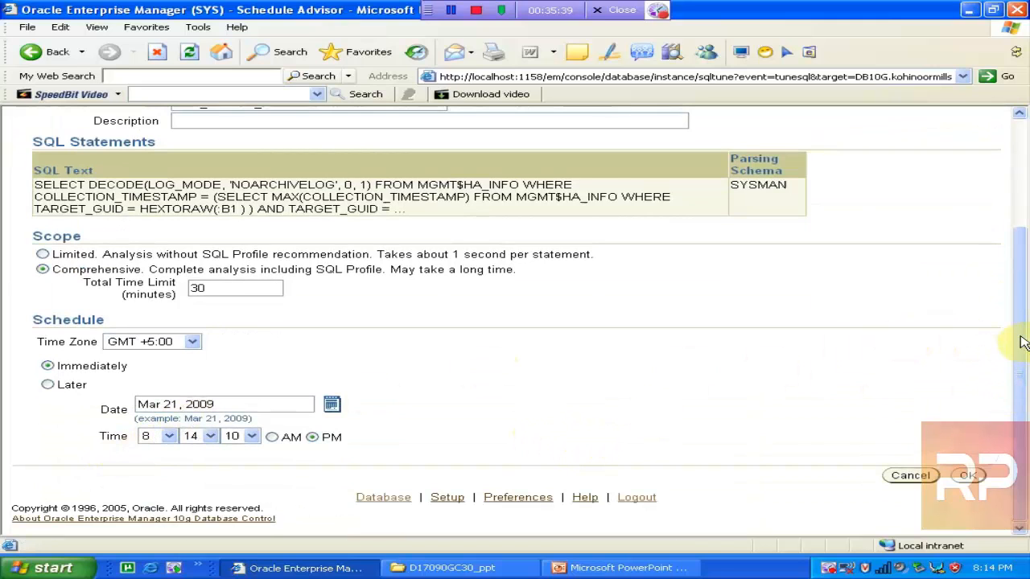
drag(1020, 342, 1005, 202)
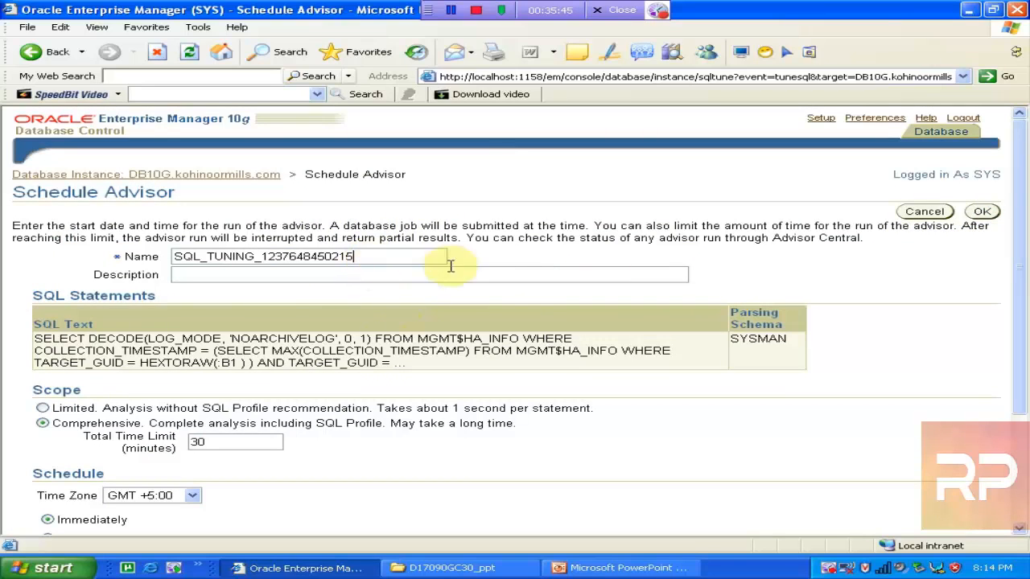
click(287, 276)
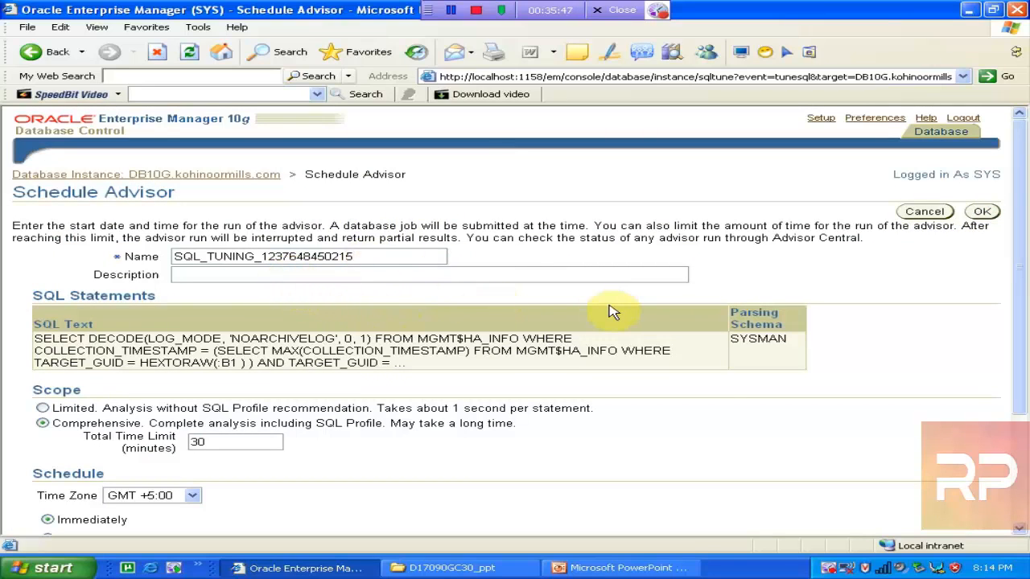
drag(61, 338, 410, 365)
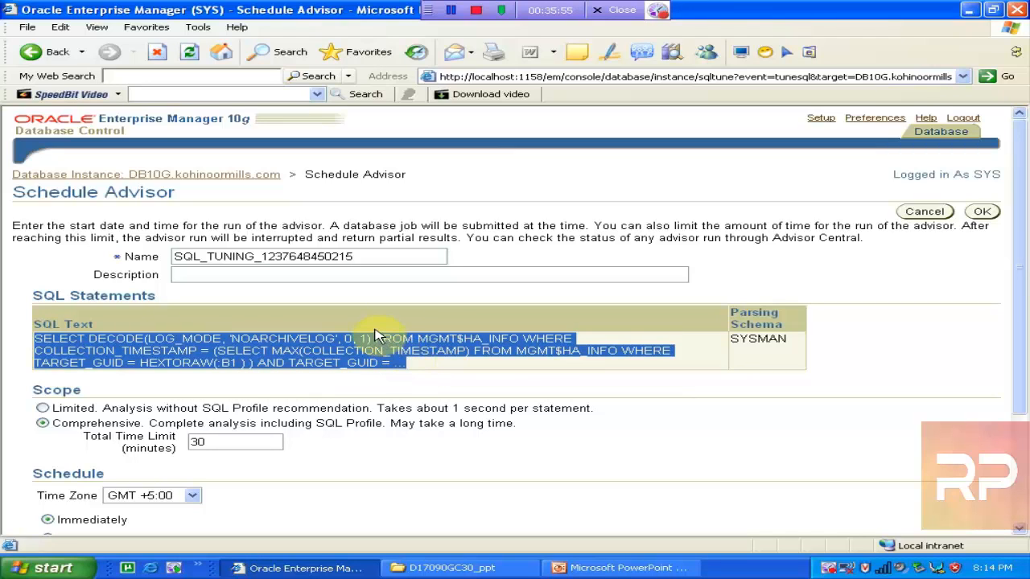
Reselect SQL statement b07usvw8cn92f on Top Activity, run the SQL Tuning Advisor immediately with the default options, and review its recommendations.
click(28, 51)
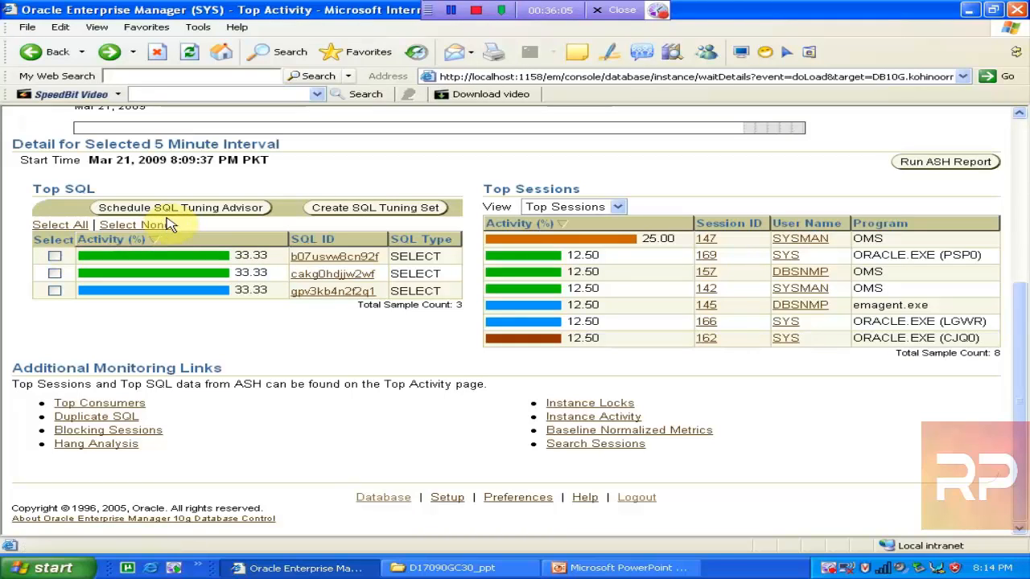
click(54, 256)
click(229, 215)
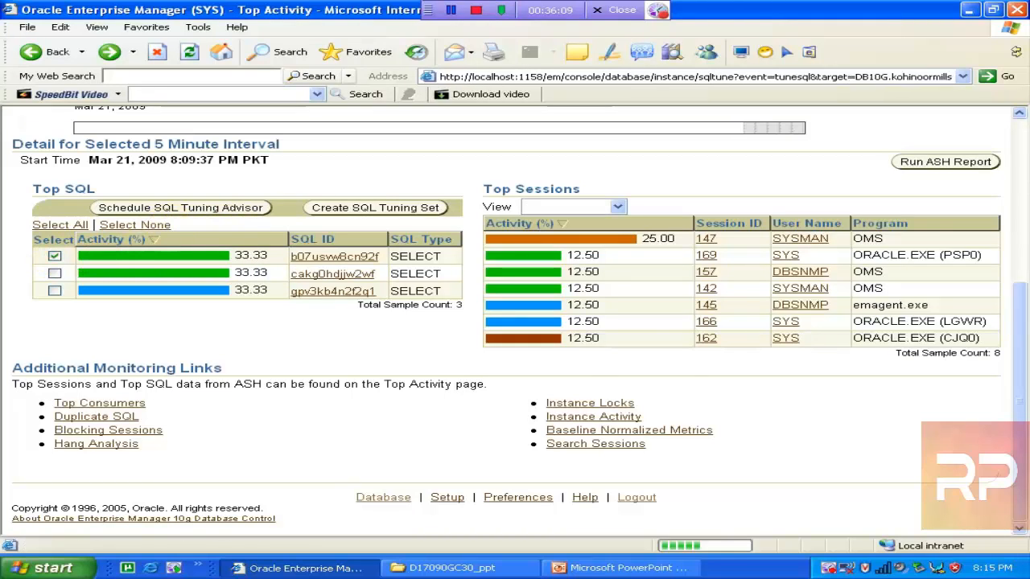
click(983, 211)
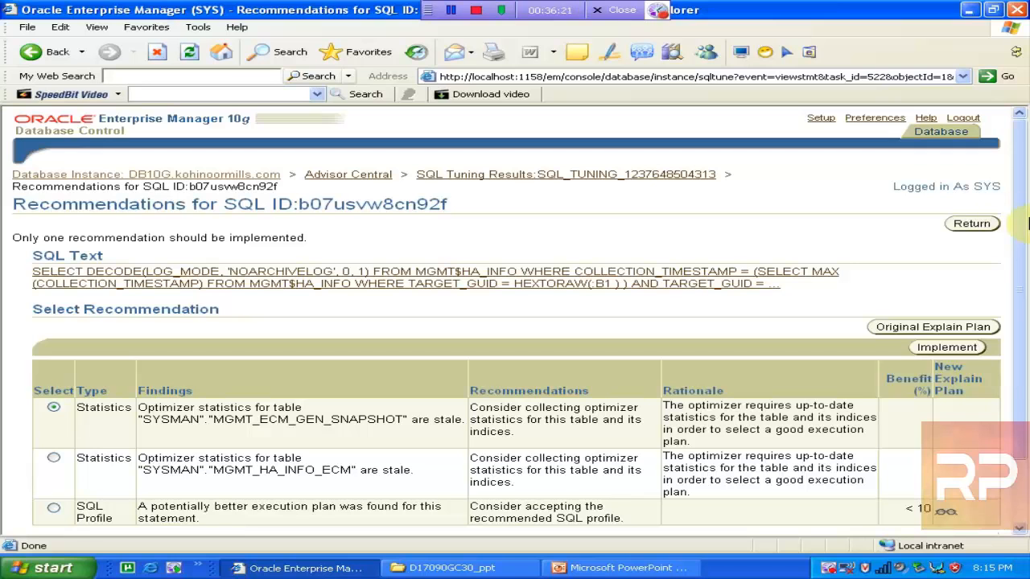
drag(1024, 208, 1023, 211)
scroll(1023, 233, down, 1)
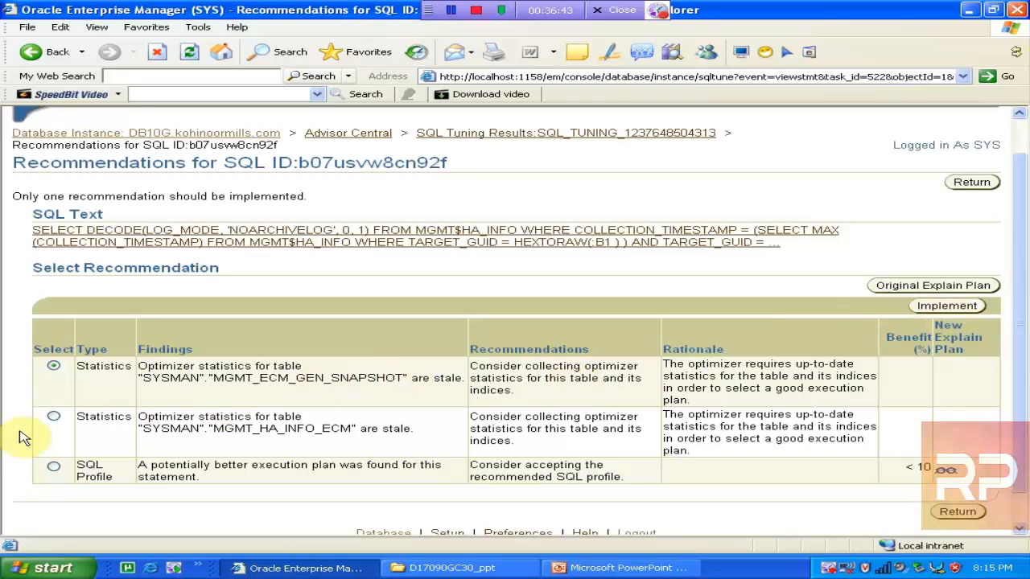
Select the SQL Profile recommendation, compare its new explain plan with the original plan, and return to the recommendations.
click(53, 416)
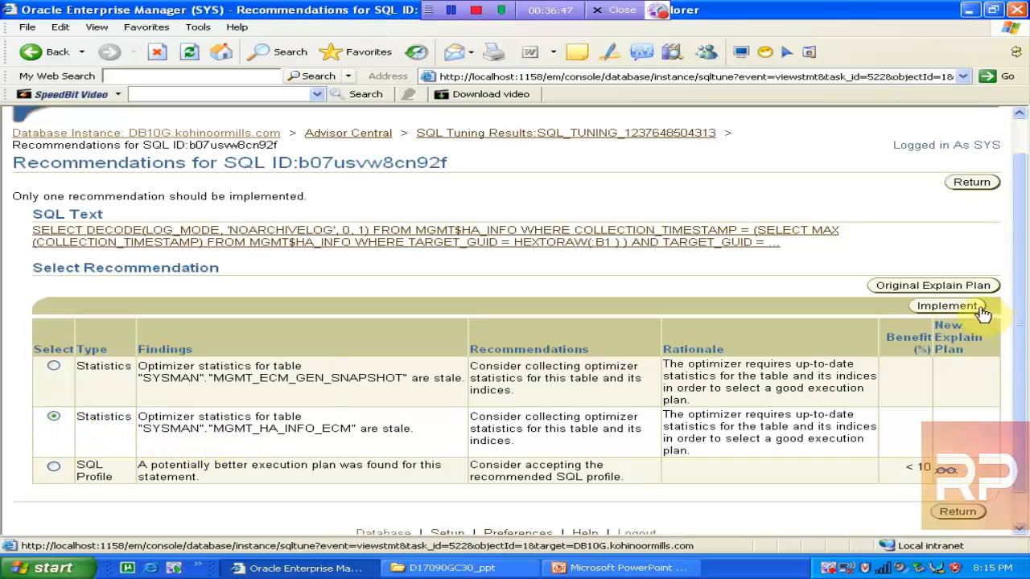
click(54, 466)
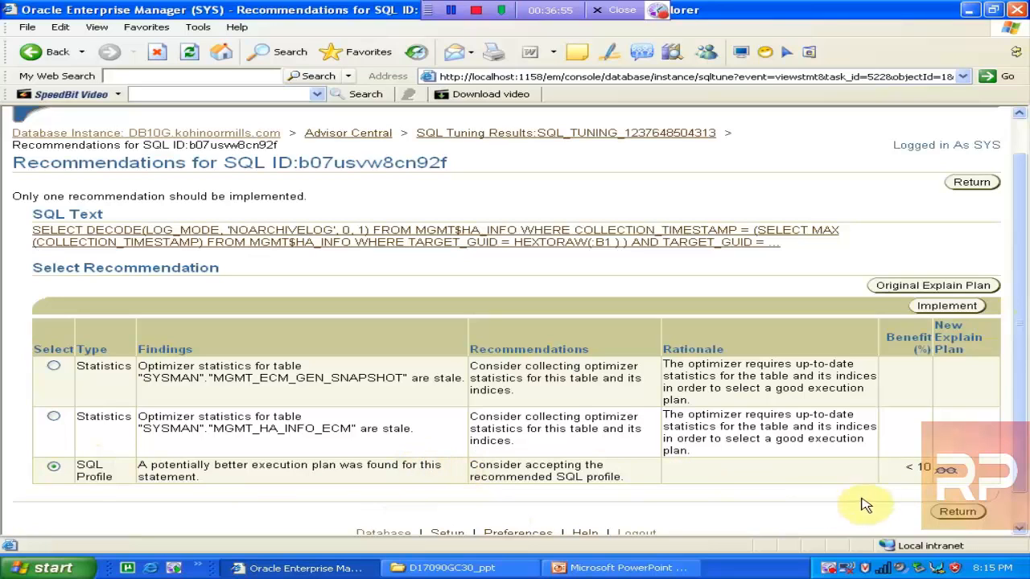
click(945, 474)
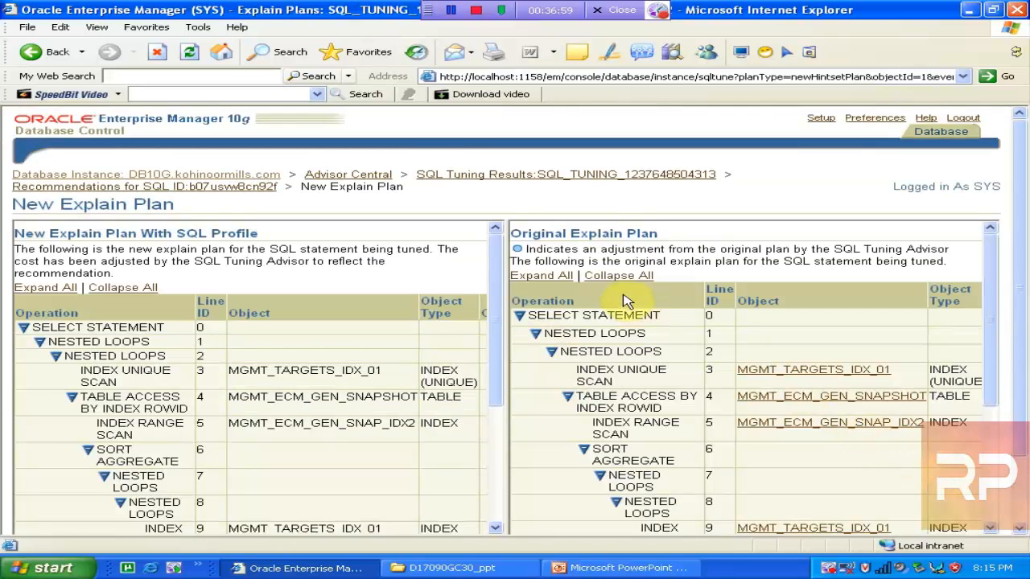
mouse_move(1022, 289)
mouse_down()
mouse_move(1022, 359)
mouse_move(1022, 298)
mouse_up()
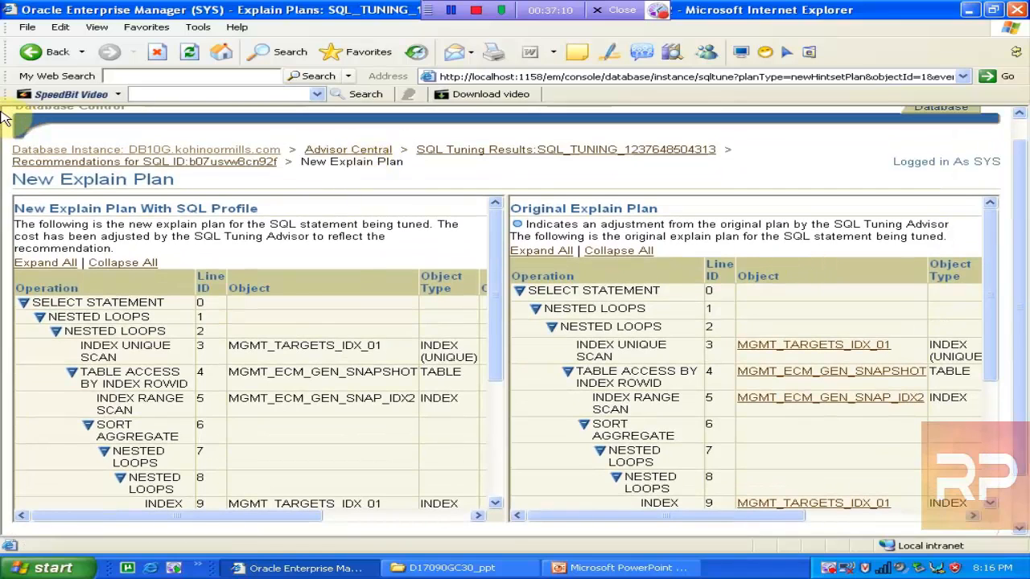
click(32, 52)
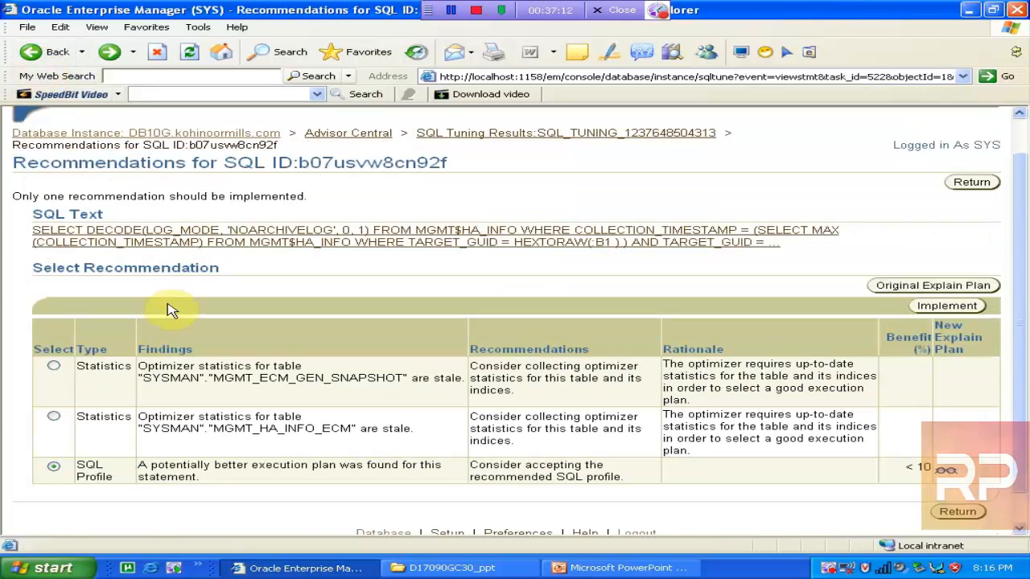
Implement the selected SQL Profile recommendation and refresh the SQL tuning results.
click(943, 307)
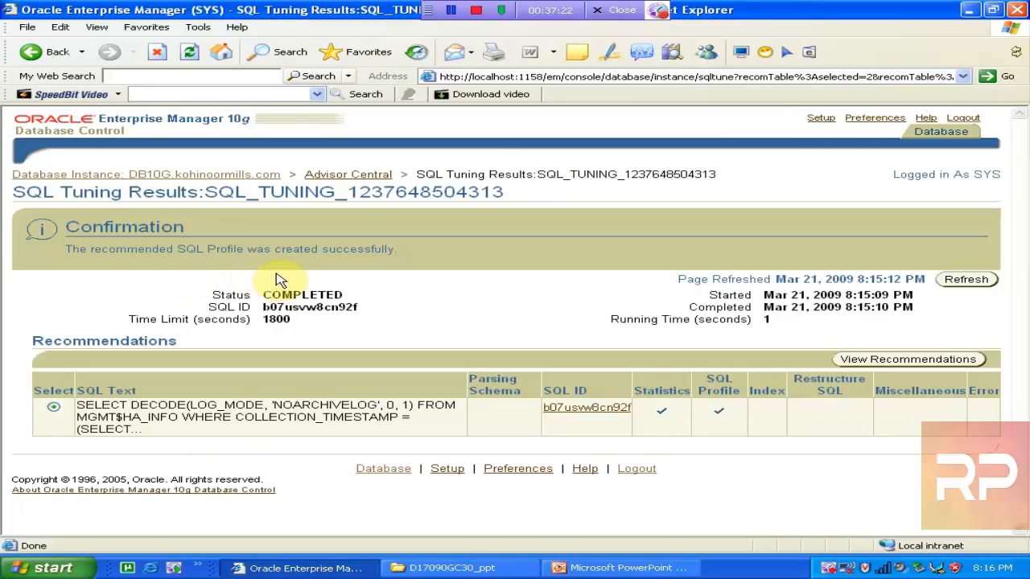
click(965, 280)
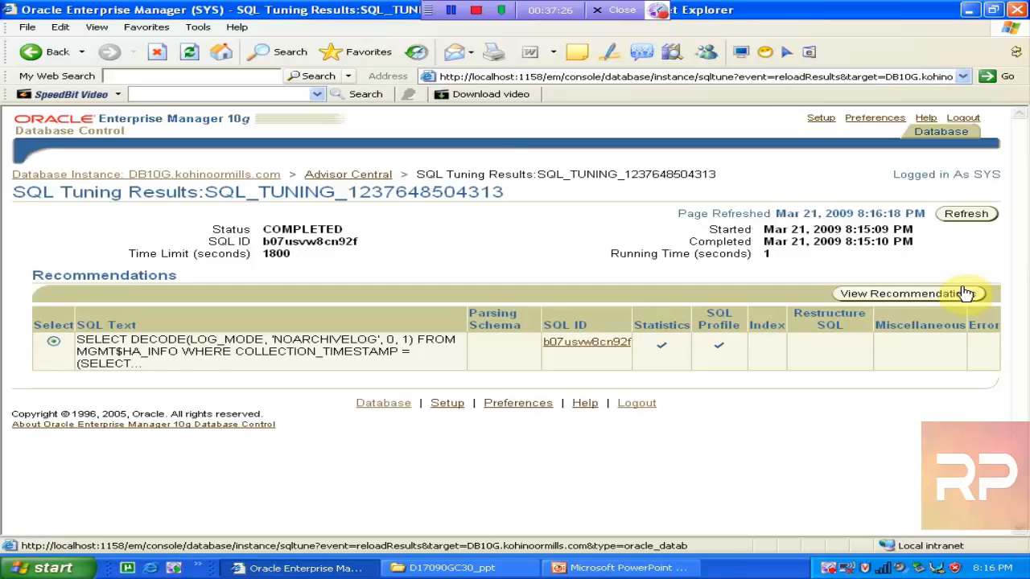
Switch to the Less13_Performance_TB3.ppt presentation in PowerPoint to view the Identifying Duplicate SQL slide.
click(447, 568)
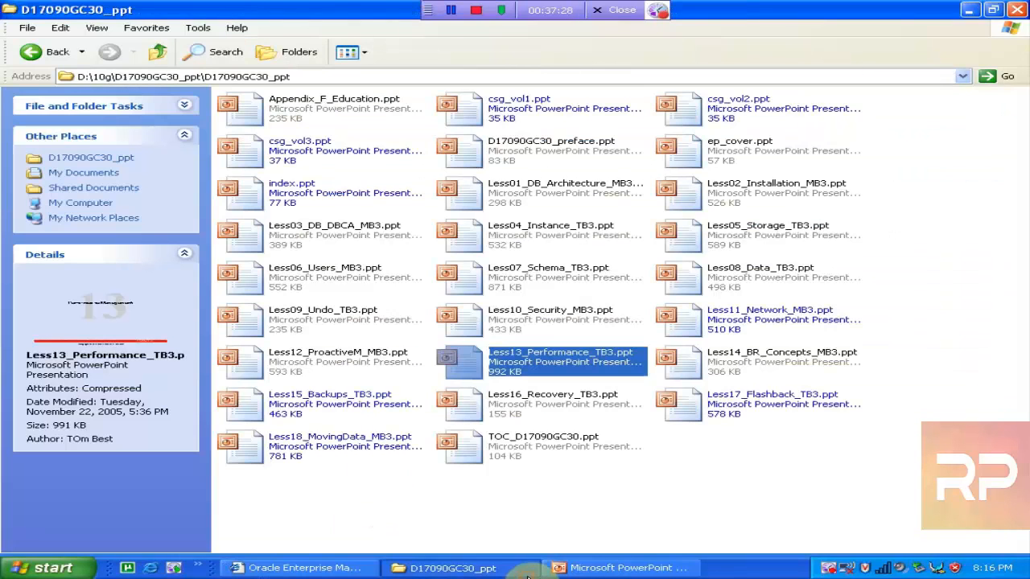
click(569, 569)
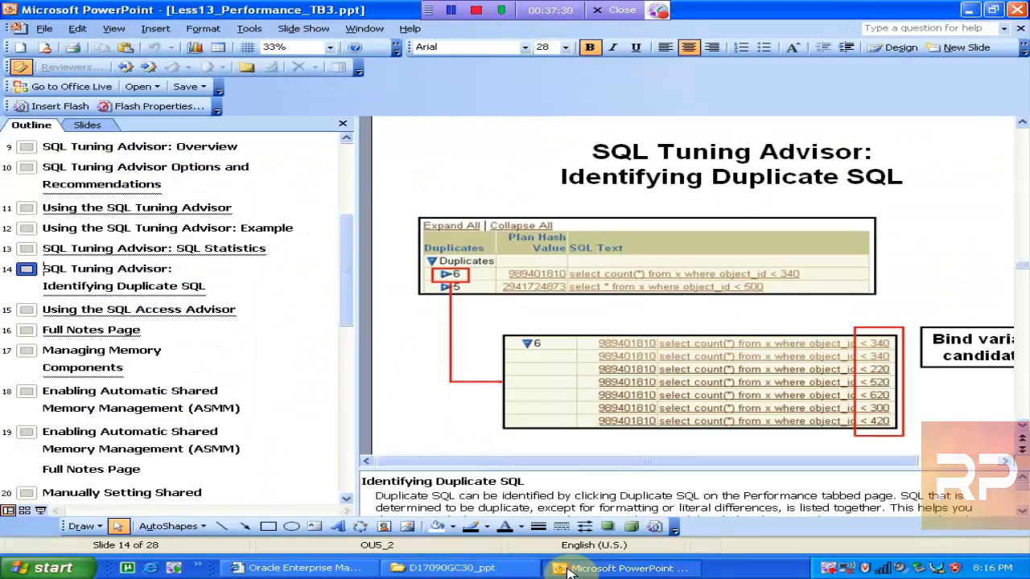